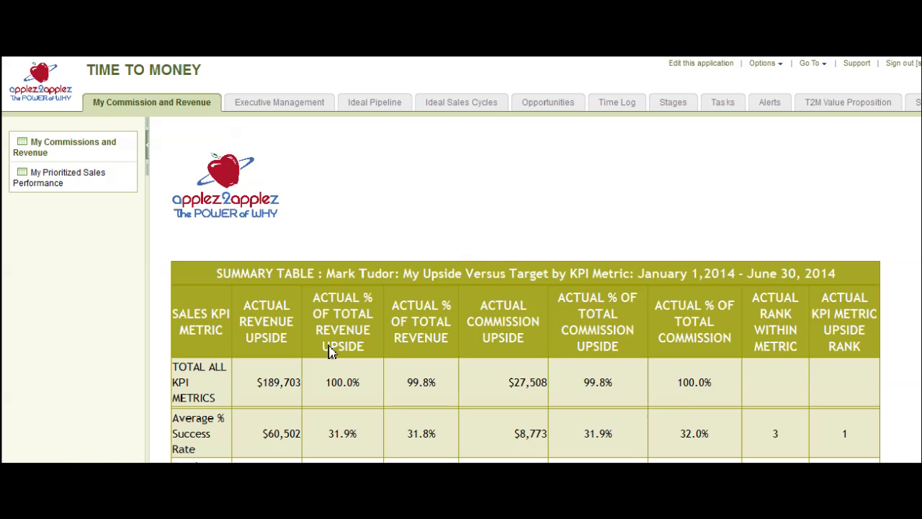
- Open the form for adding an opportunity and set its messages to Hide All Comments
left_click(559, 105)
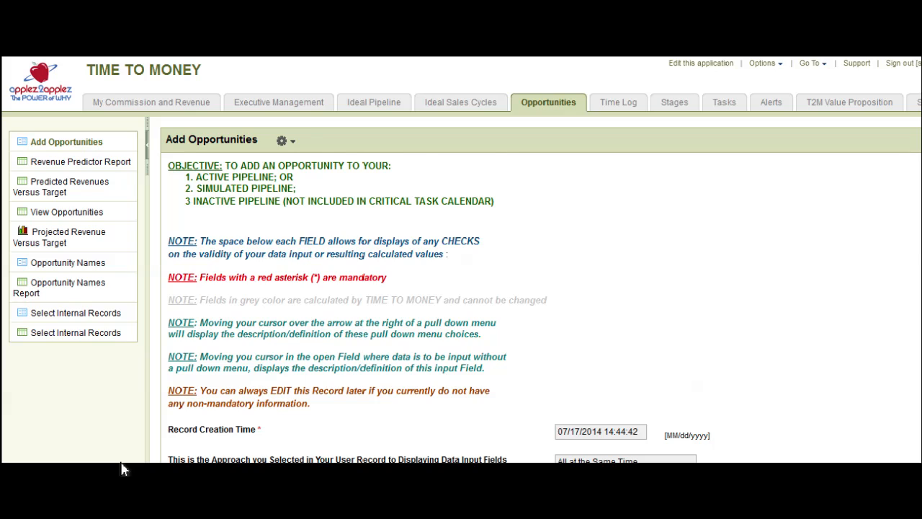
scroll(123, 468, "down", 3)
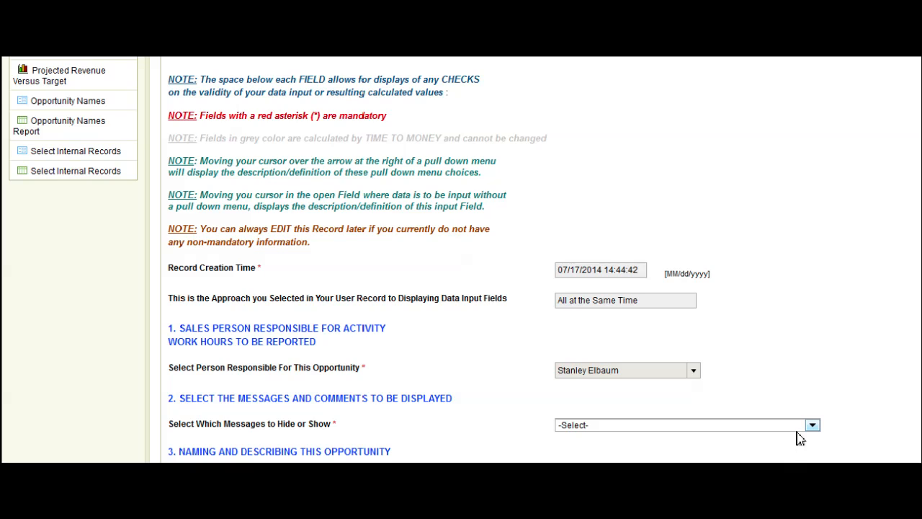
mouse_move(799, 433)
scroll(86, 472, "down", 1)
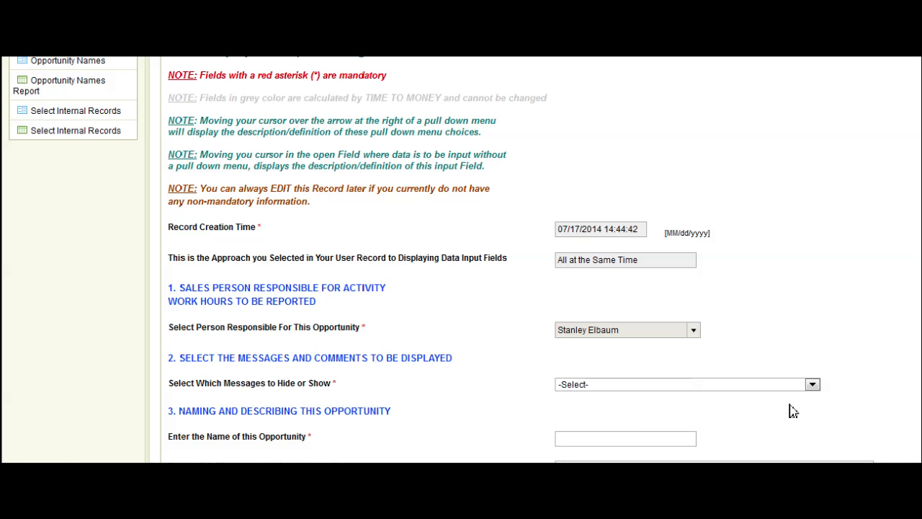
left_click(813, 385)
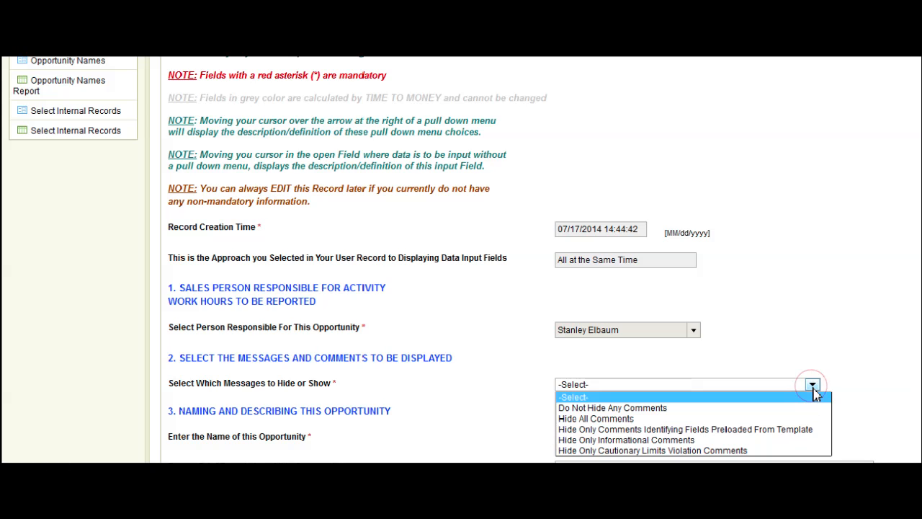
left_click(640, 421)
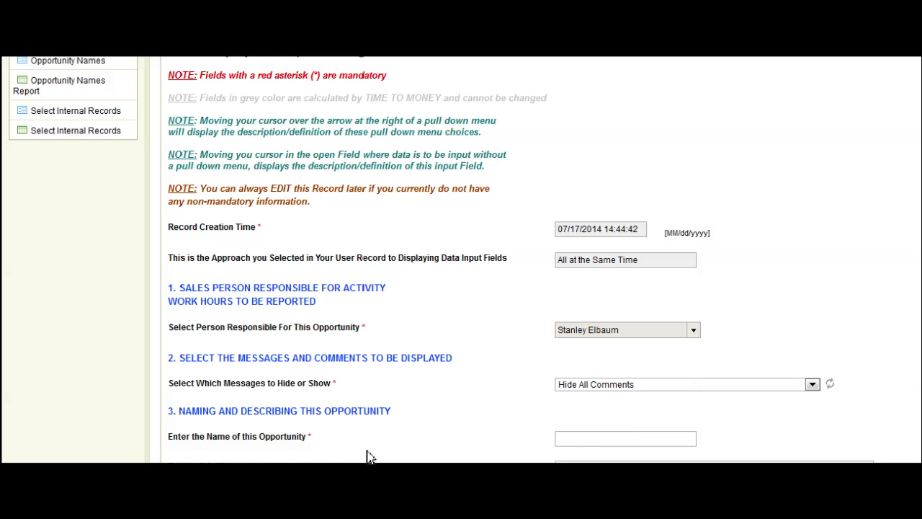
scroll(368, 456, "down", 3)
scroll(367, 456, "up", 3)
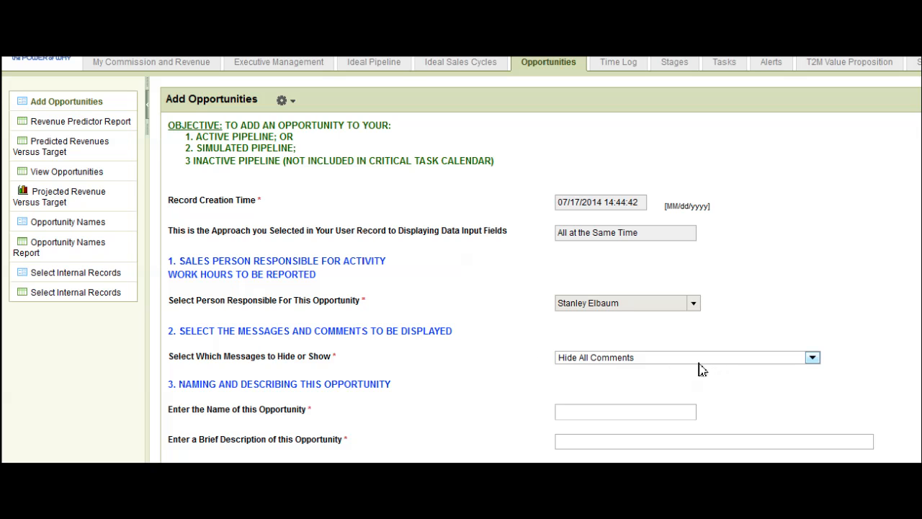
- Name the opportunity "Tutorial Demo Extended" and enter "Tutorial Demo Extended Quick Start" as its brief description
mouse_move(644, 367)
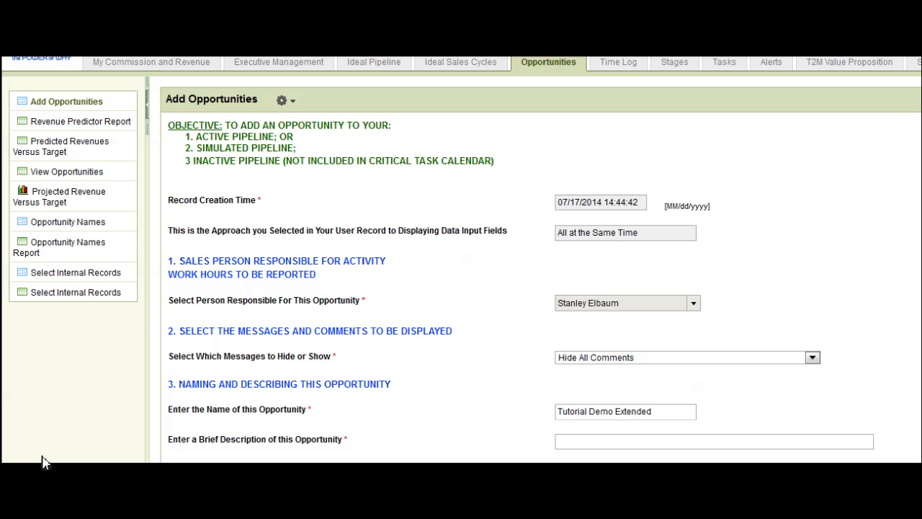
scroll(41, 461, "down", 1)
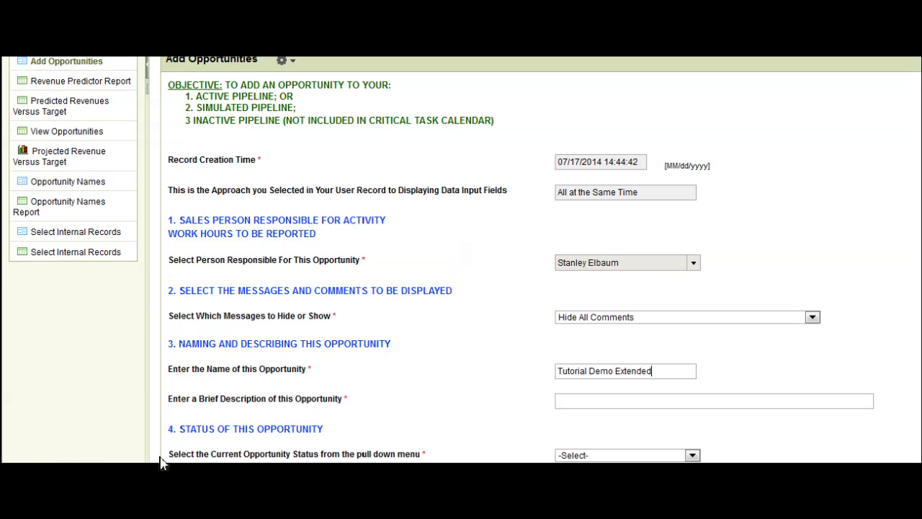
key("Tab")
type("Tutorial Demo Extended Quick Start")
key("Tab")
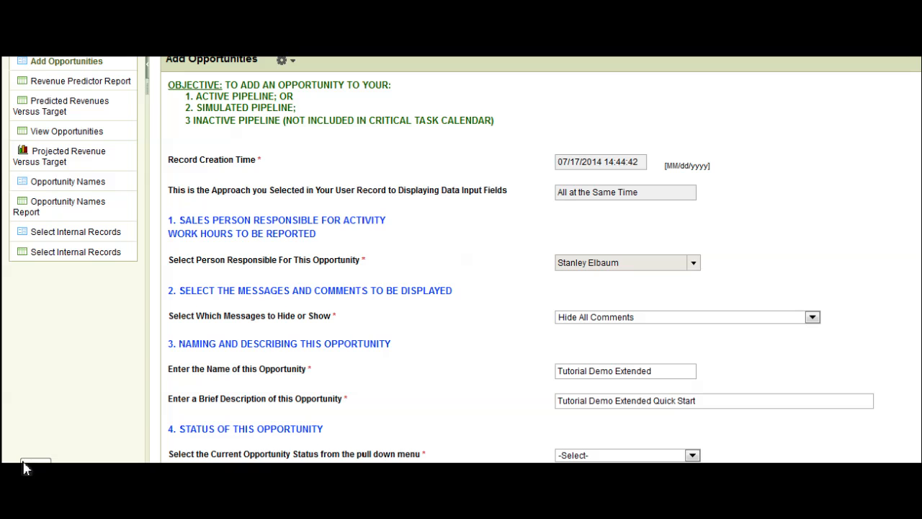
- Set the opportunity's current status to Active and its ideal sales cycle template to Integra Ideal Sales Cycle
scroll(24, 469, "down", 2)
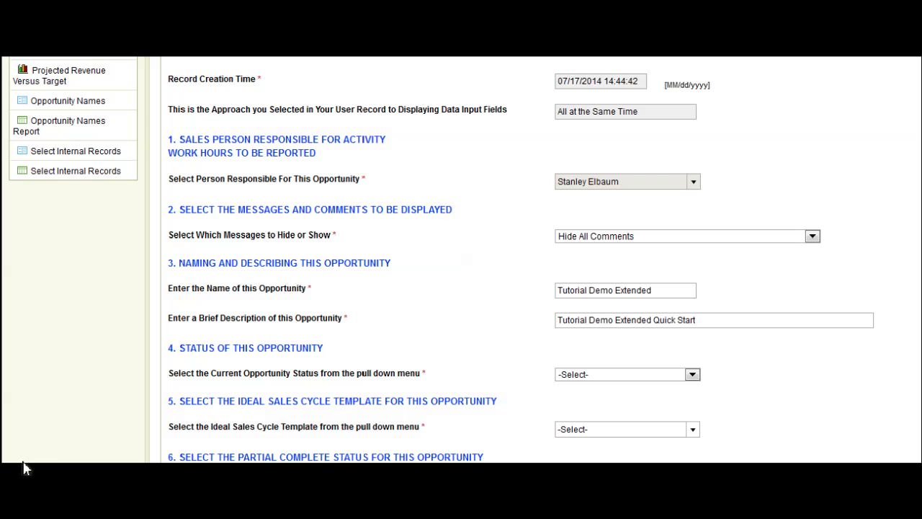
left_click(693, 375)
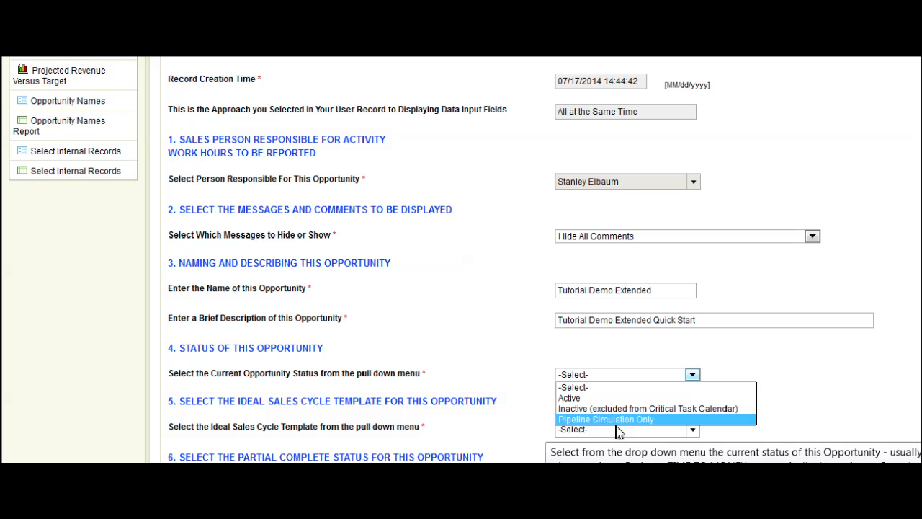
left_click(605, 401)
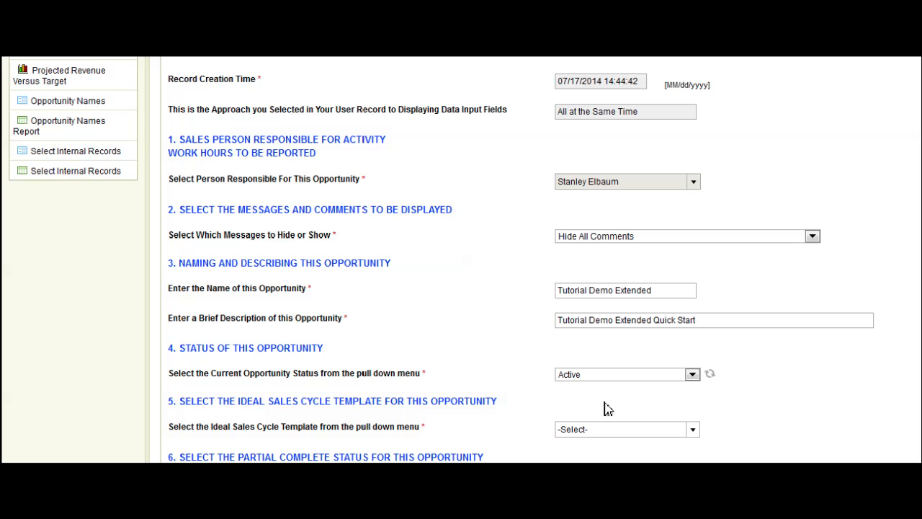
scroll(225, 461, "down", 3)
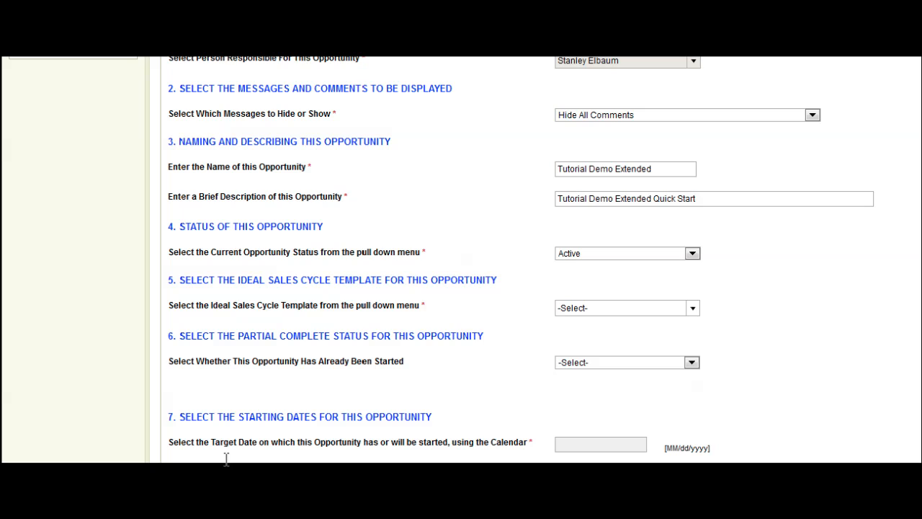
left_click(693, 313)
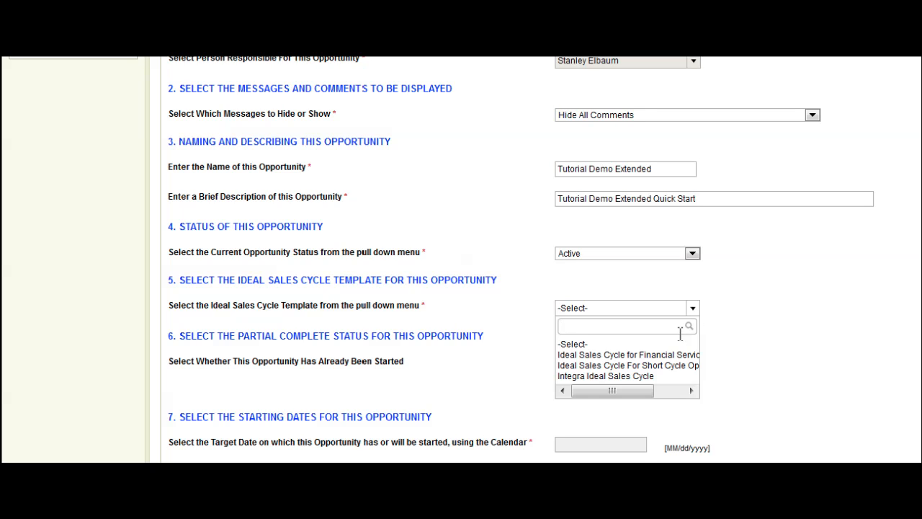
left_click(662, 386)
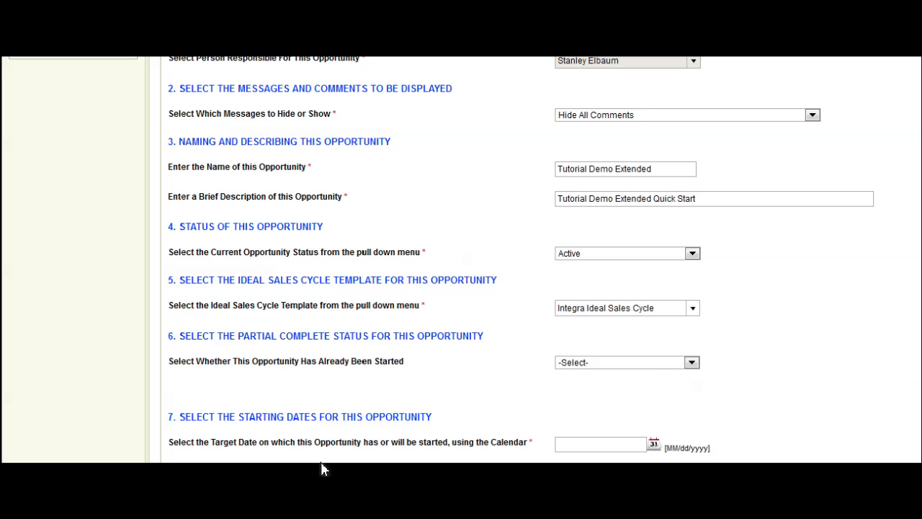
- Set whether the opportunity has already been started to NO
left_click(691, 365)
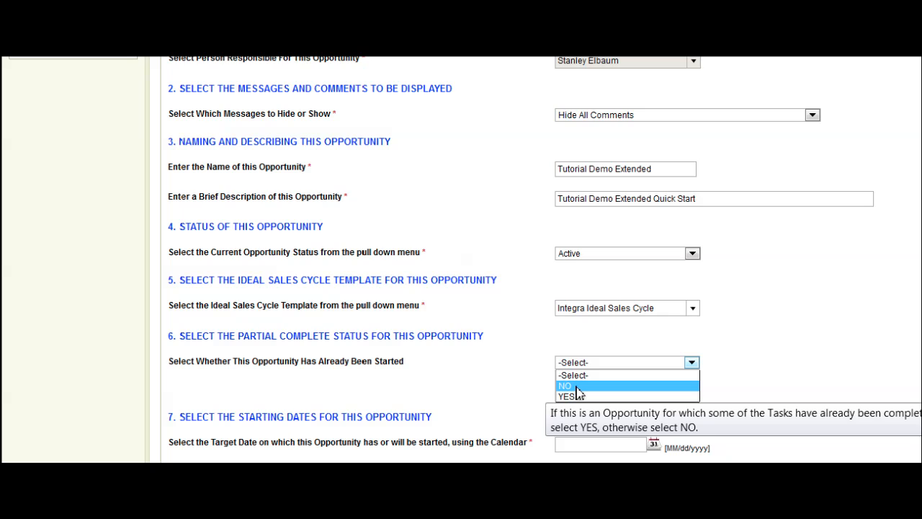
left_click(209, 467)
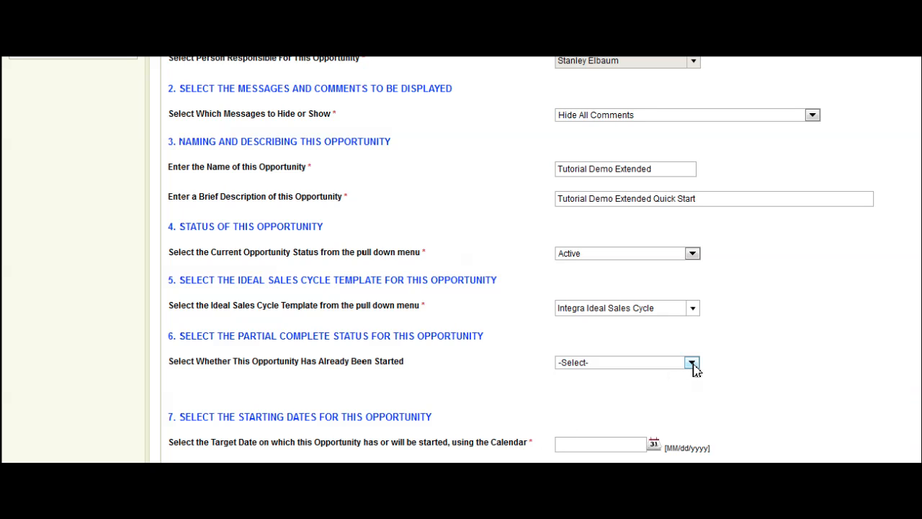
left_click(692, 363)
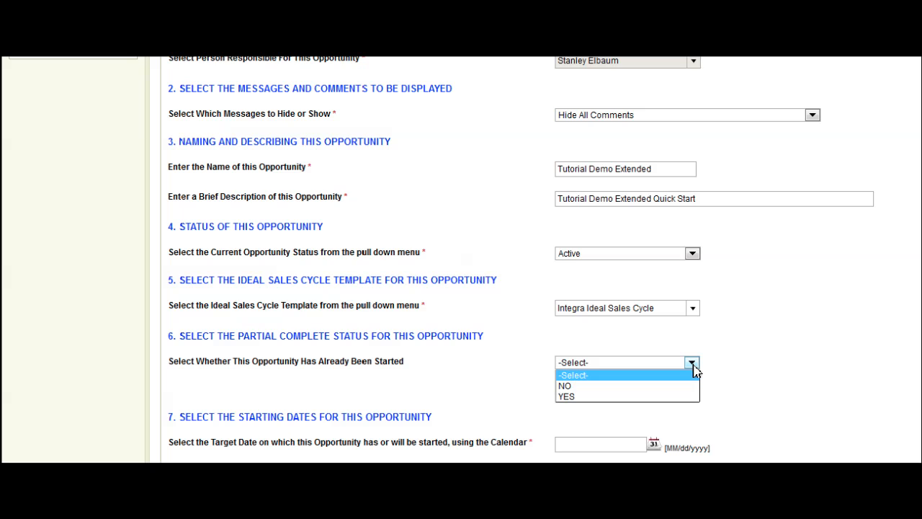
left_click(581, 386)
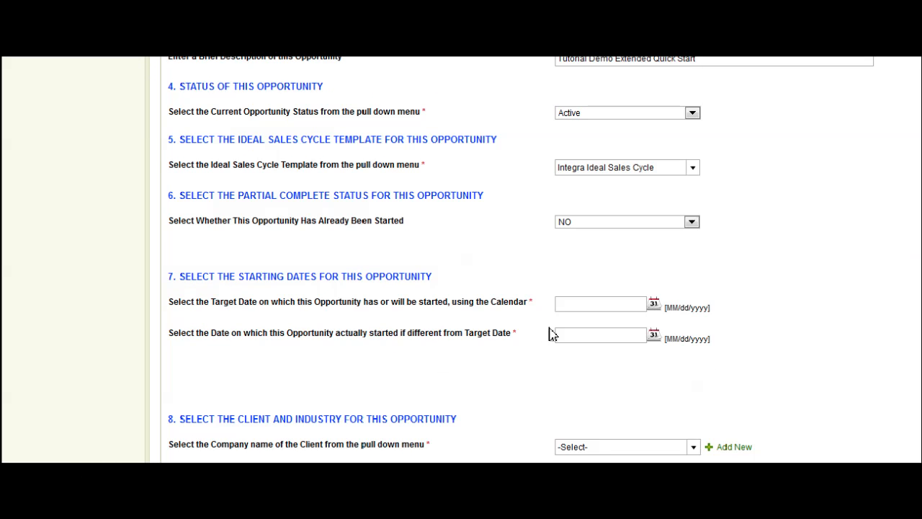
- Set the opportunity's target start date to 07/14/2014, and change it to 07/17/2014
left_click(654, 304)
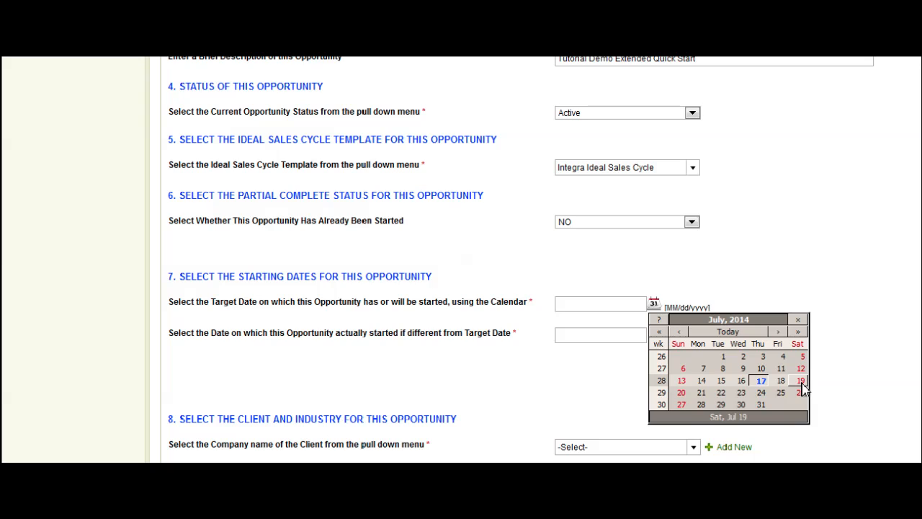
left_click(702, 384)
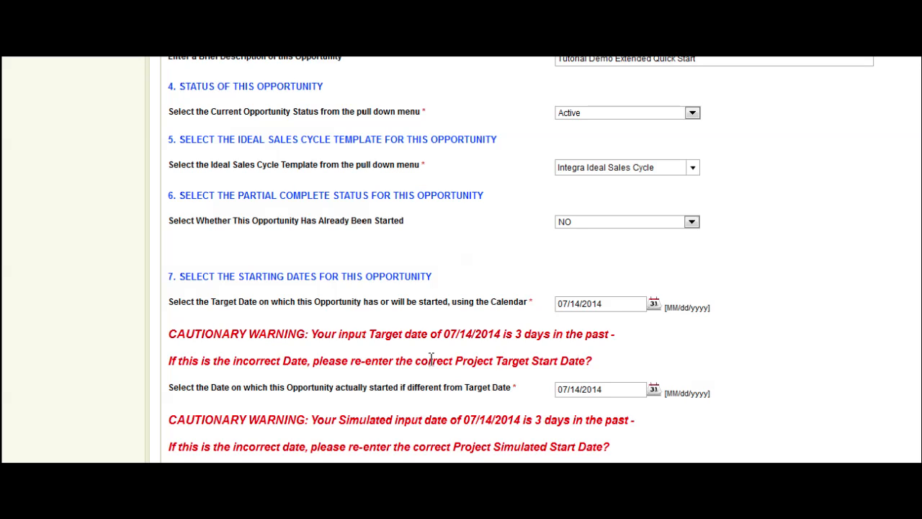
left_click(655, 304)
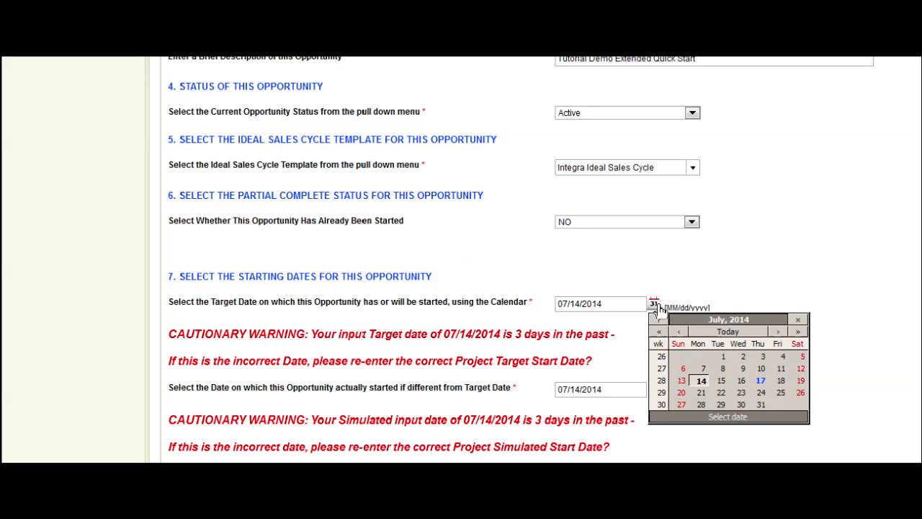
left_click(761, 381)
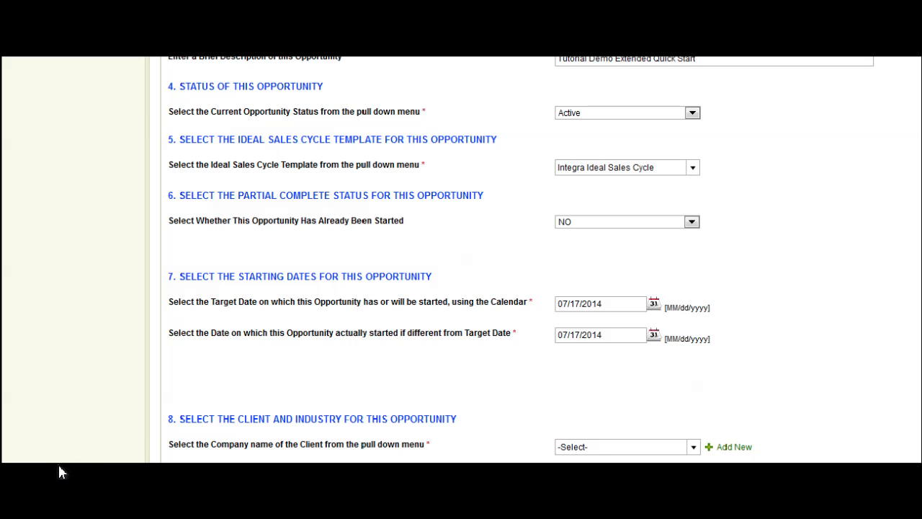
- Choose United Phosphorous Ltd. as the client company and Contract as the revenue type
scroll(56, 461, "down", 3)
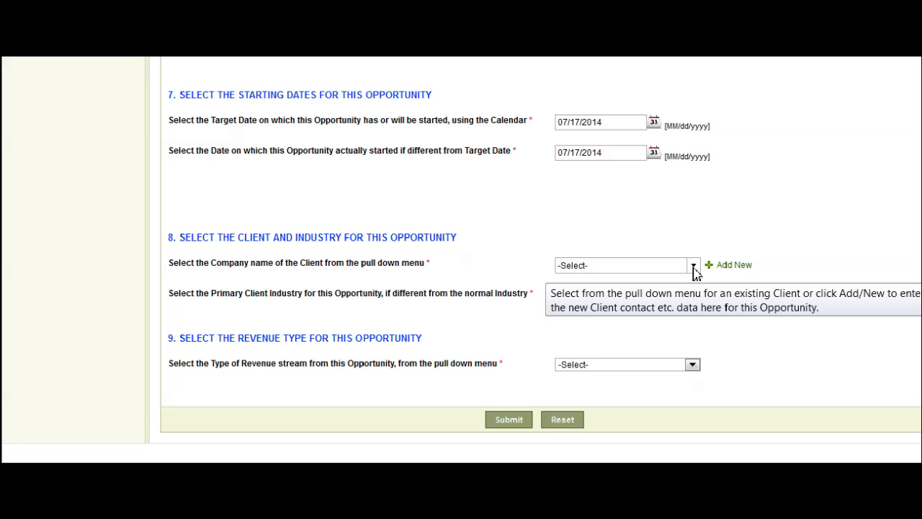
left_click(693, 266)
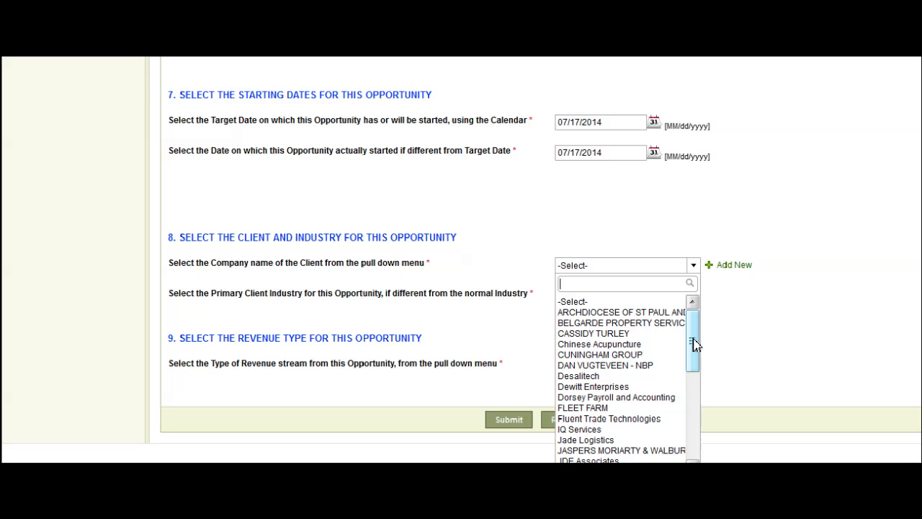
left_click_drag(694, 343, 694, 427)
left_click(629, 418)
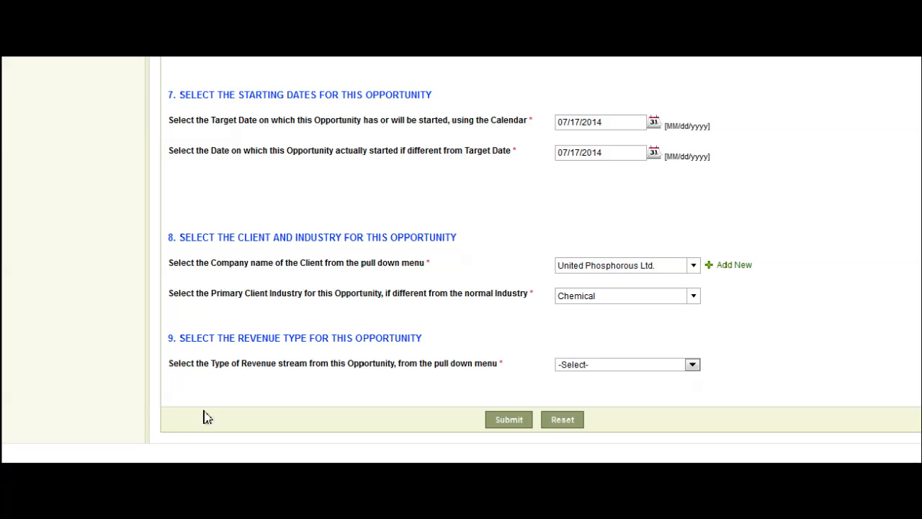
left_click(693, 368)
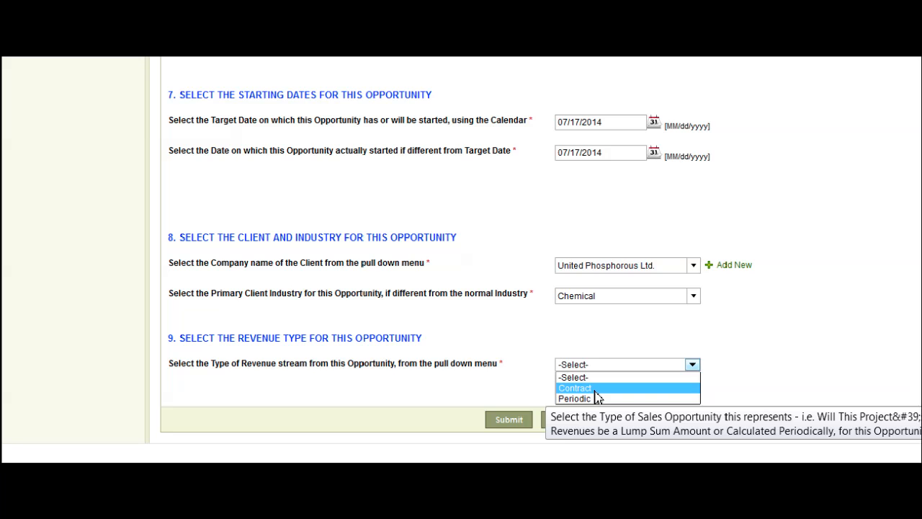
left_click(595, 393)
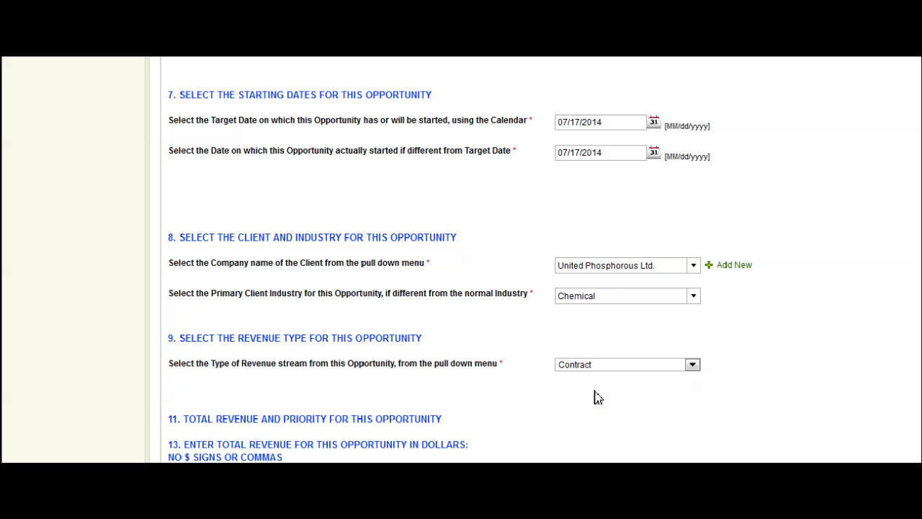
- Enter 100000 USD as the total revenue for the opportunity
scroll(402, 449, "down", 3)
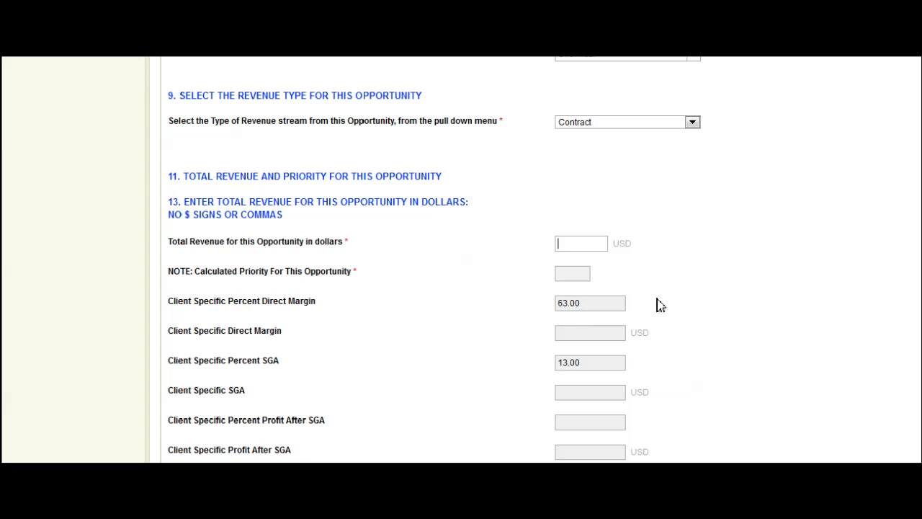
type("100000")
left_click(319, 449)
scroll(319, 449, "down", 3)
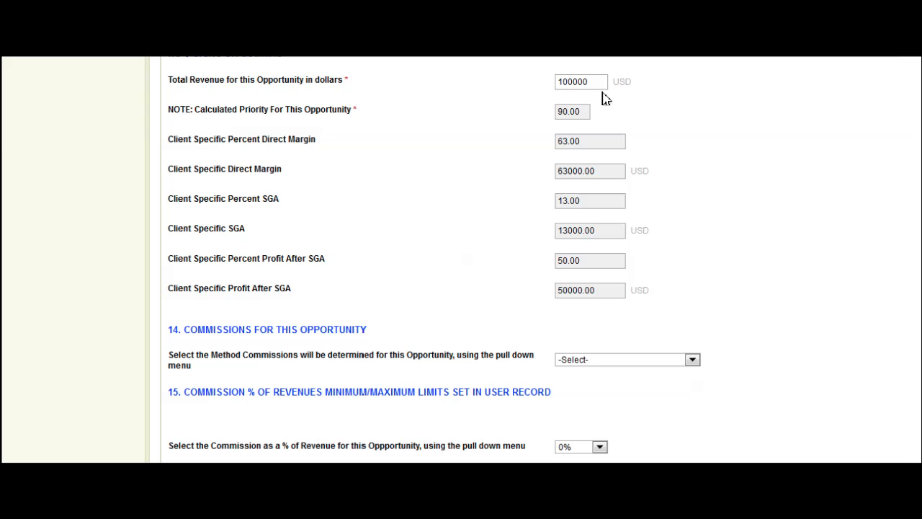
- Change the opportunity's total revenue to 150000 USD
mouse_move(579, 123)
left_click_drag(588, 81, 536, 85)
type("150000")
key("Tab")
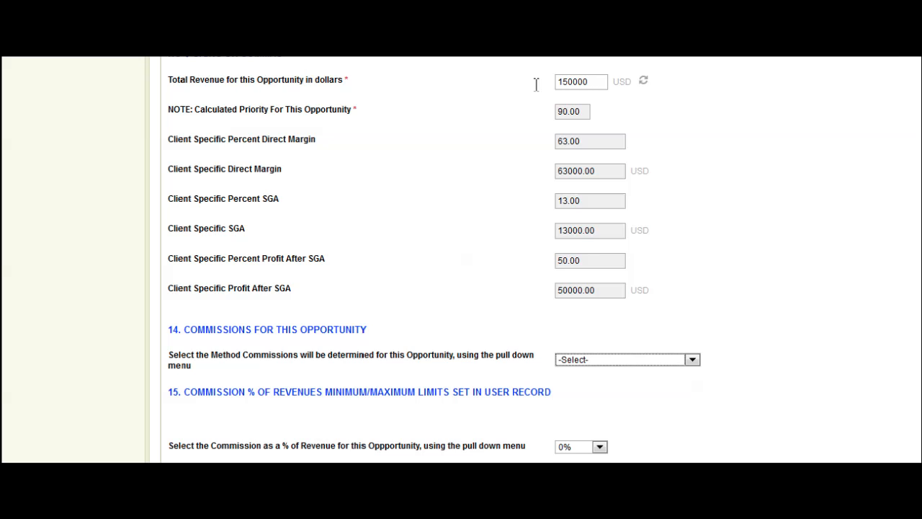
left_click(126, 463)
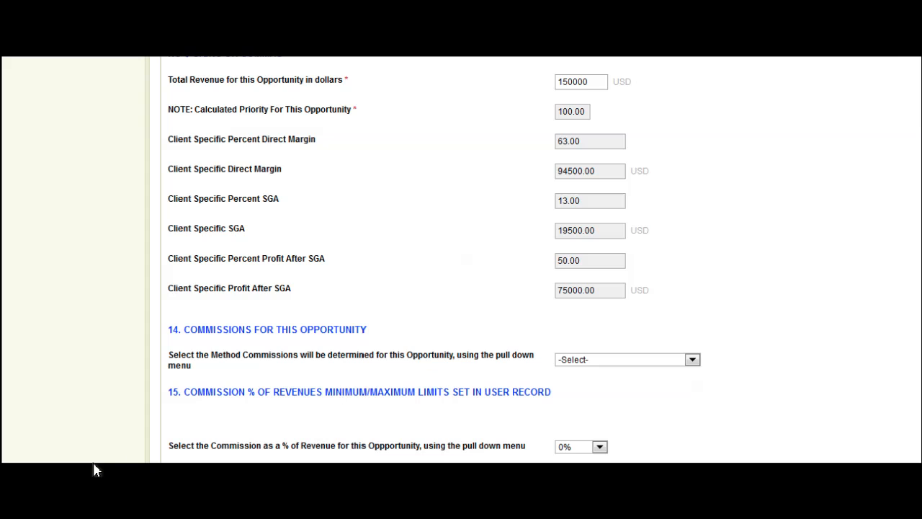
- Set the commission method to Total Contract and the commission to 5% of revenue
scroll(94, 469, "down", 3)
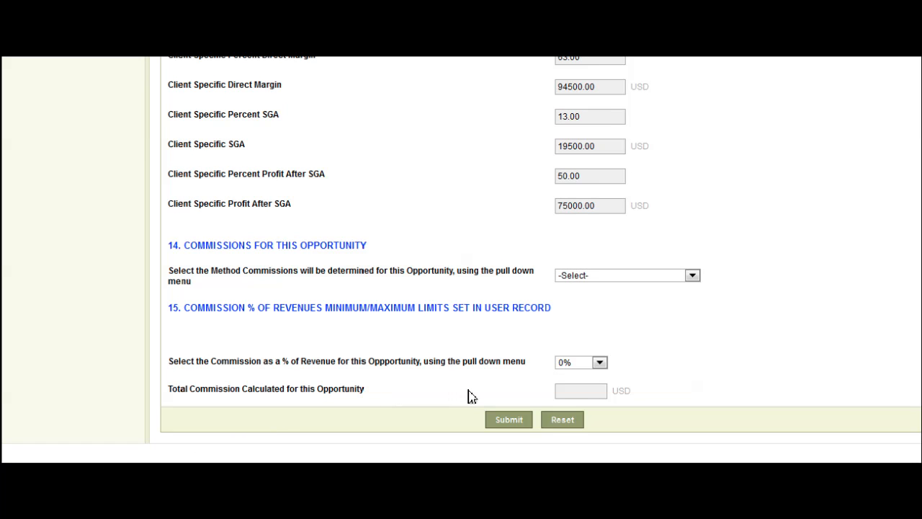
left_click(691, 275)
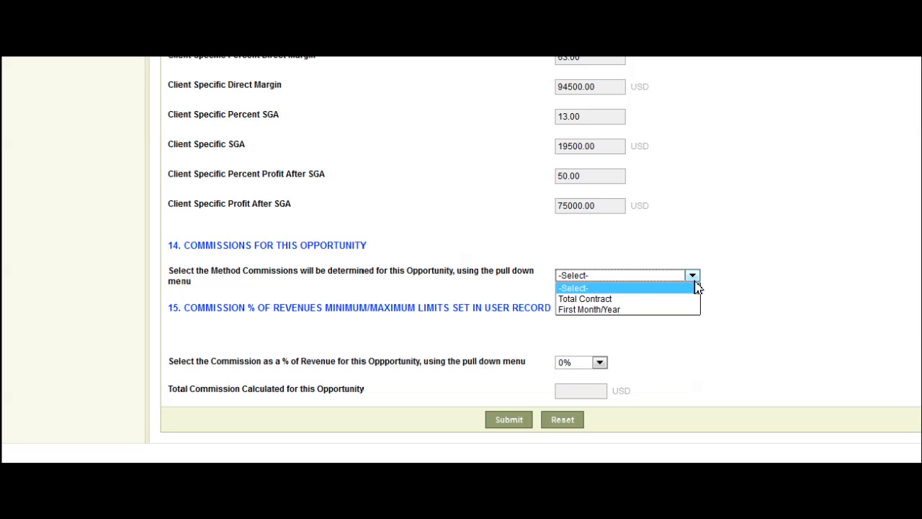
left_click(633, 299)
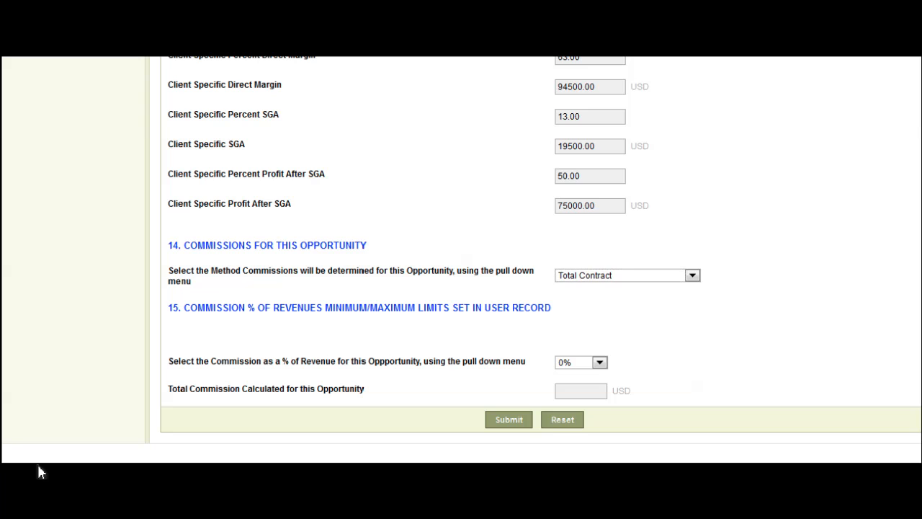
left_click(600, 363)
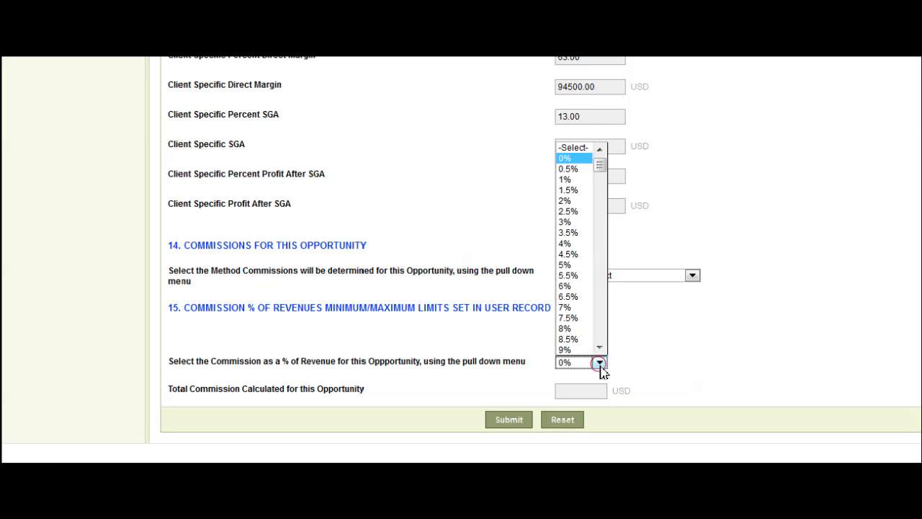
left_click(574, 267)
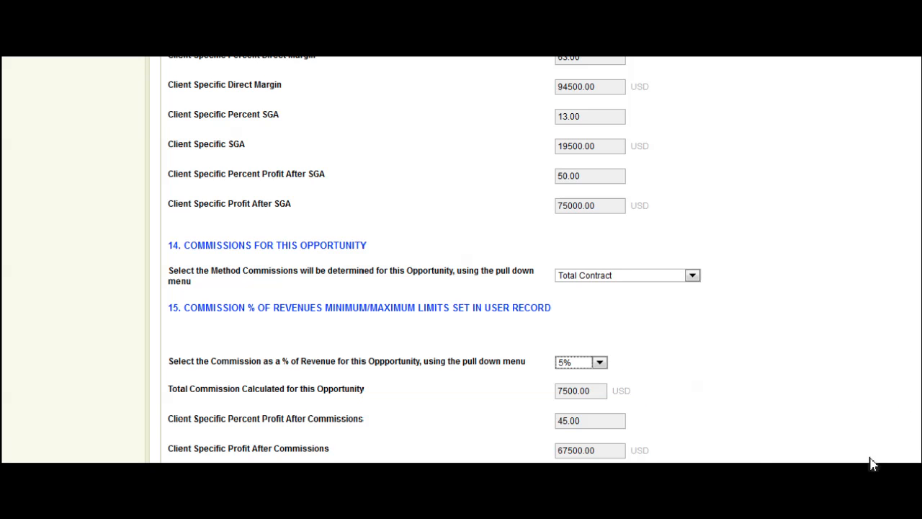
- Submit the completed opportunity and open the Revenue Predictor Report
left_click(356, 463)
scroll(355, 462, "down", 3)
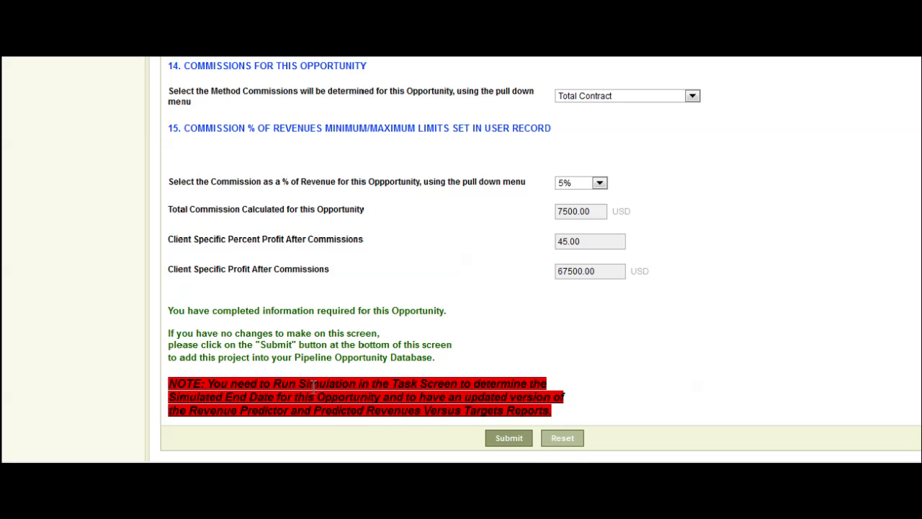
left_click(520, 441)
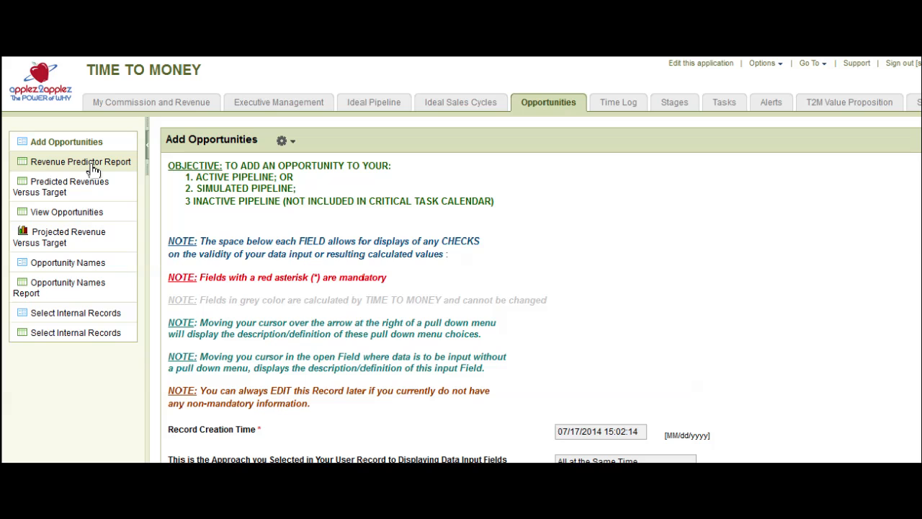
left_click(93, 165)
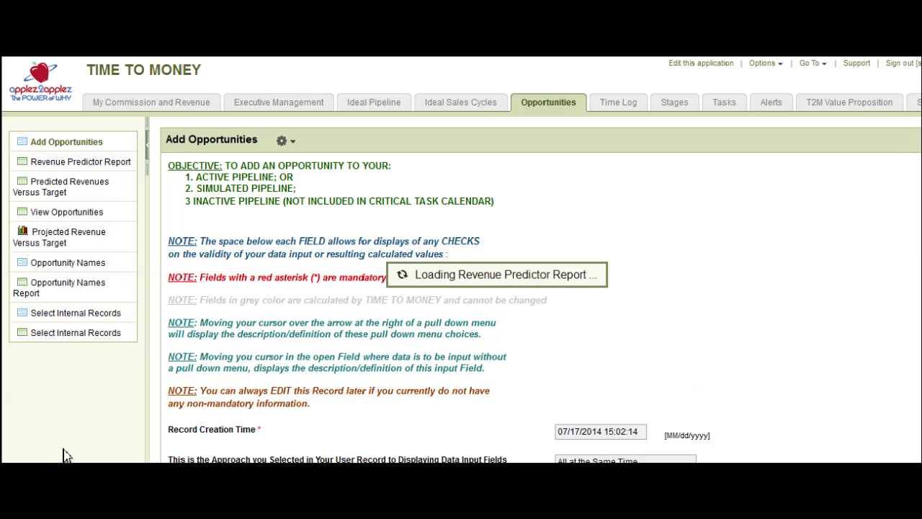